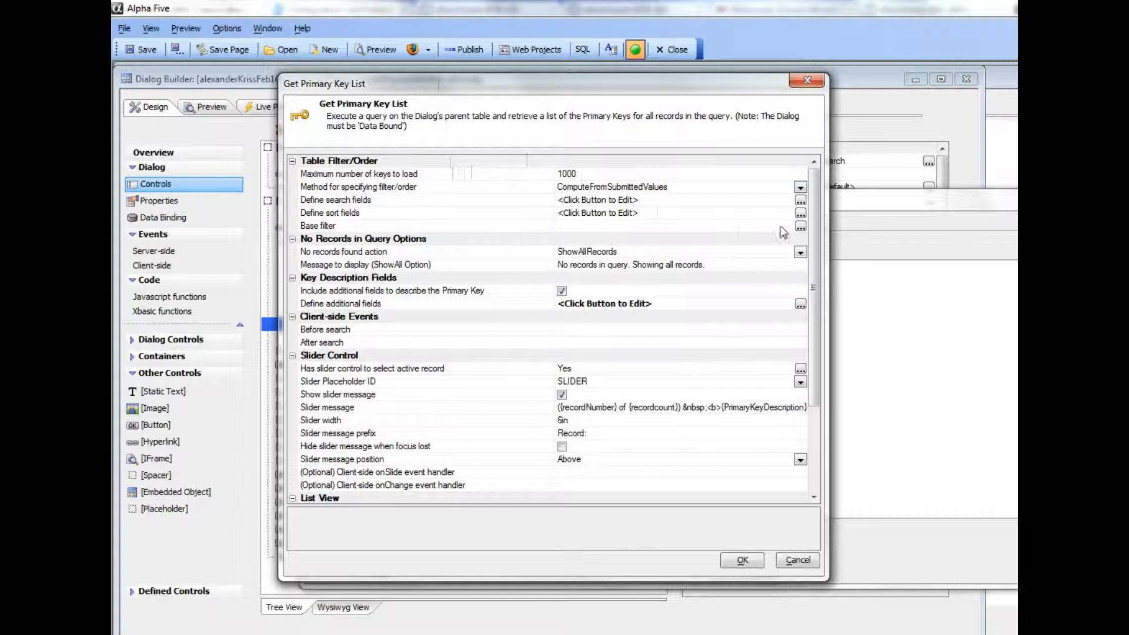
click(800, 187)
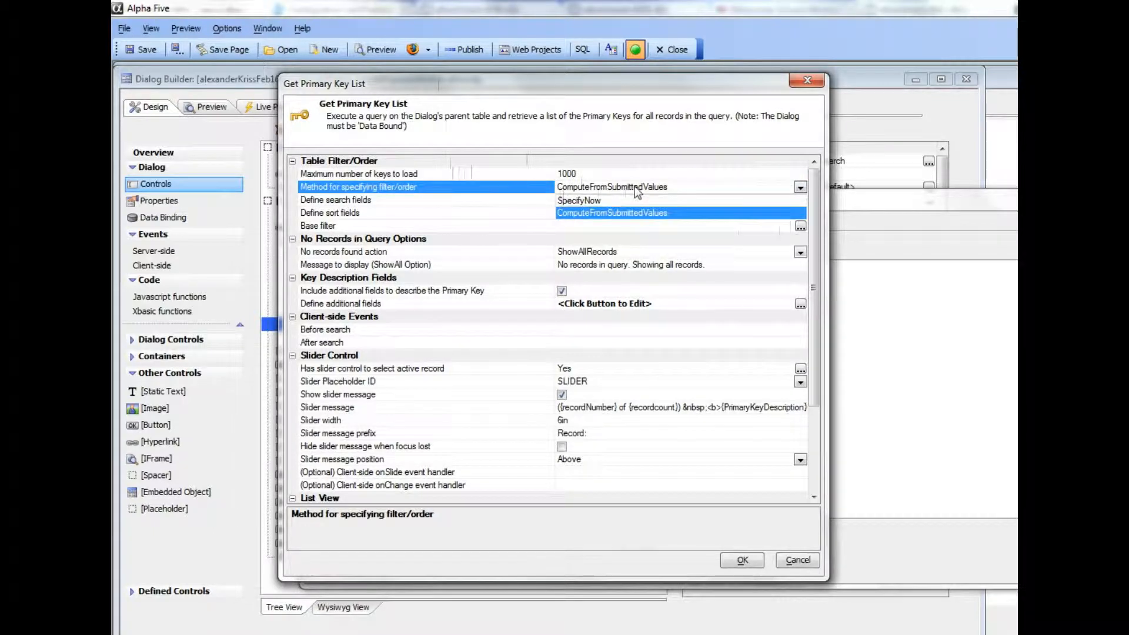
click(581, 201)
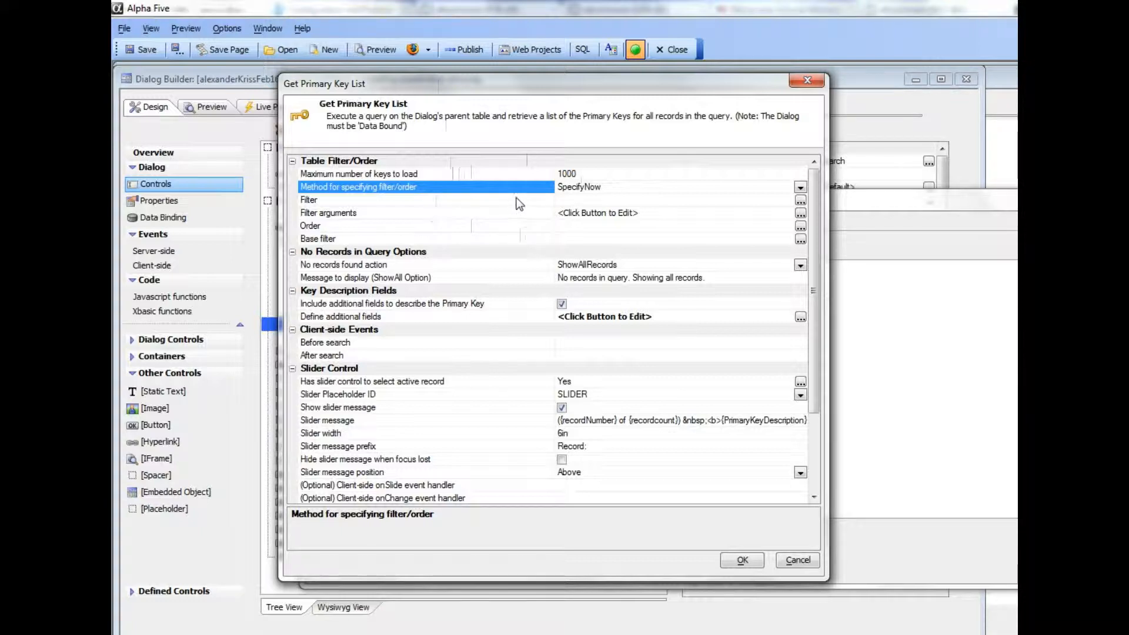
click(800, 187)
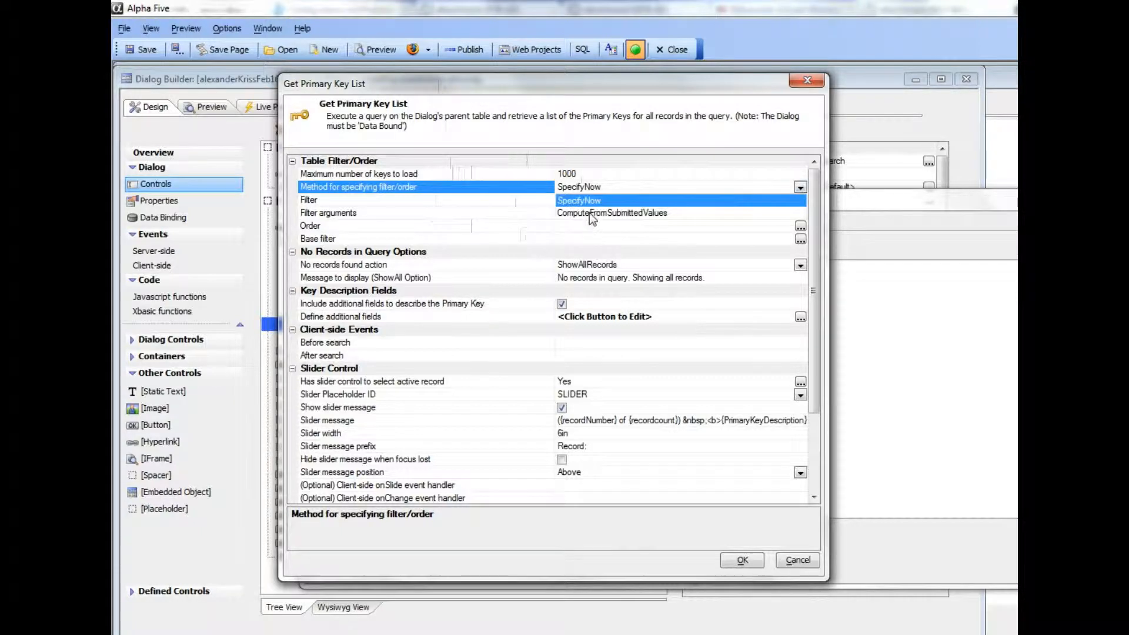
click(589, 213)
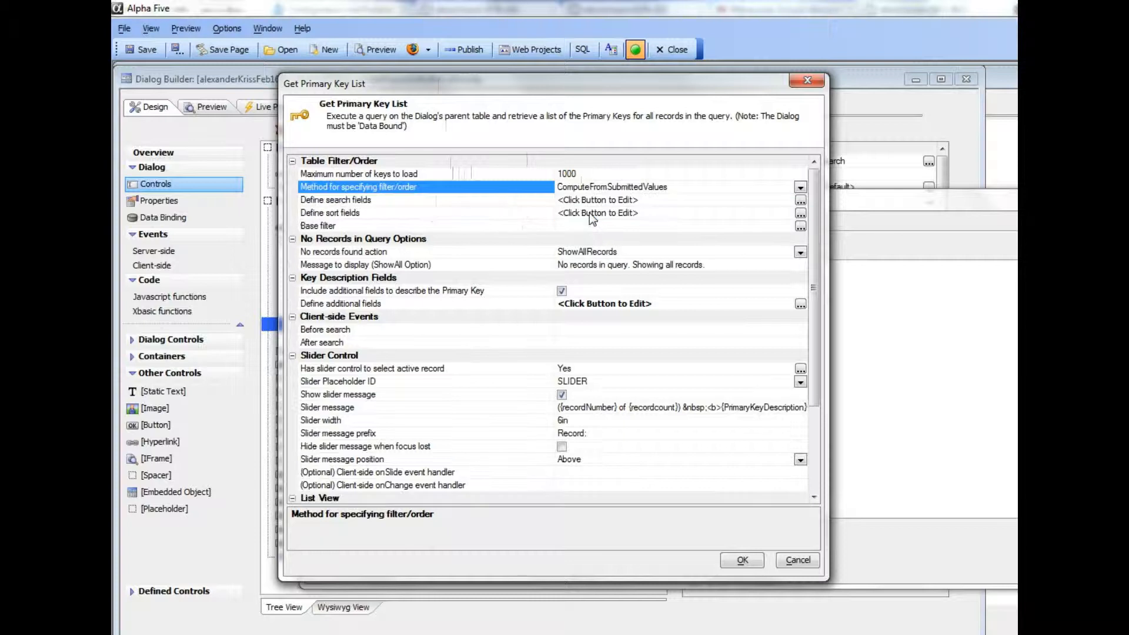
- Open the search field definitions and add the searchFirstname control to the list of search controls
click(412, 200)
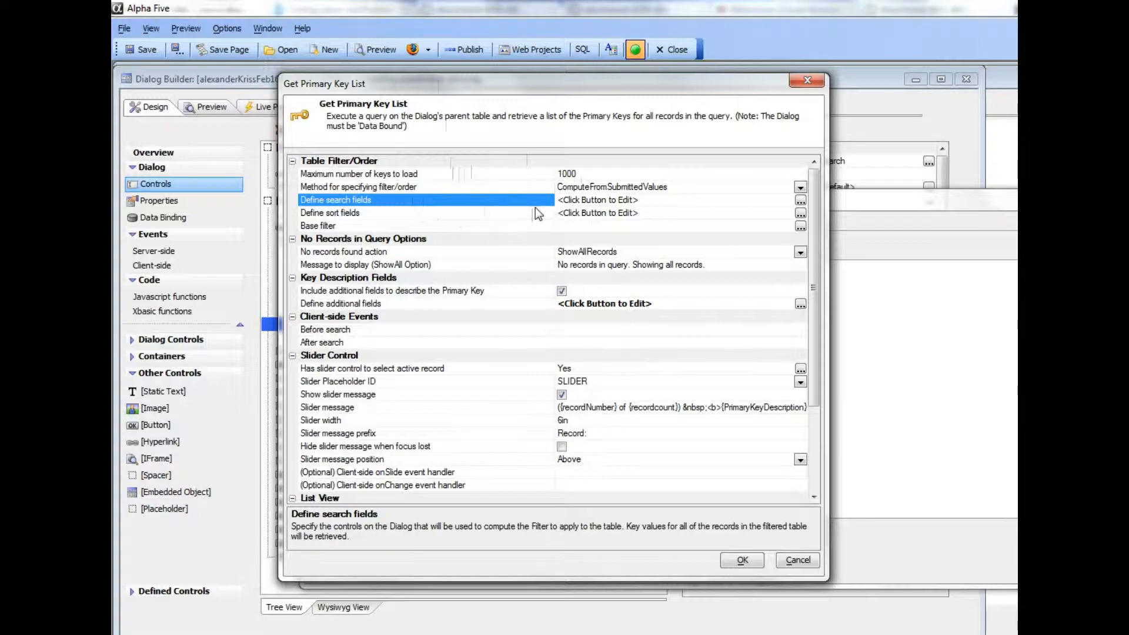
click(800, 200)
drag(768, 241, 566, 189)
click(305, 428)
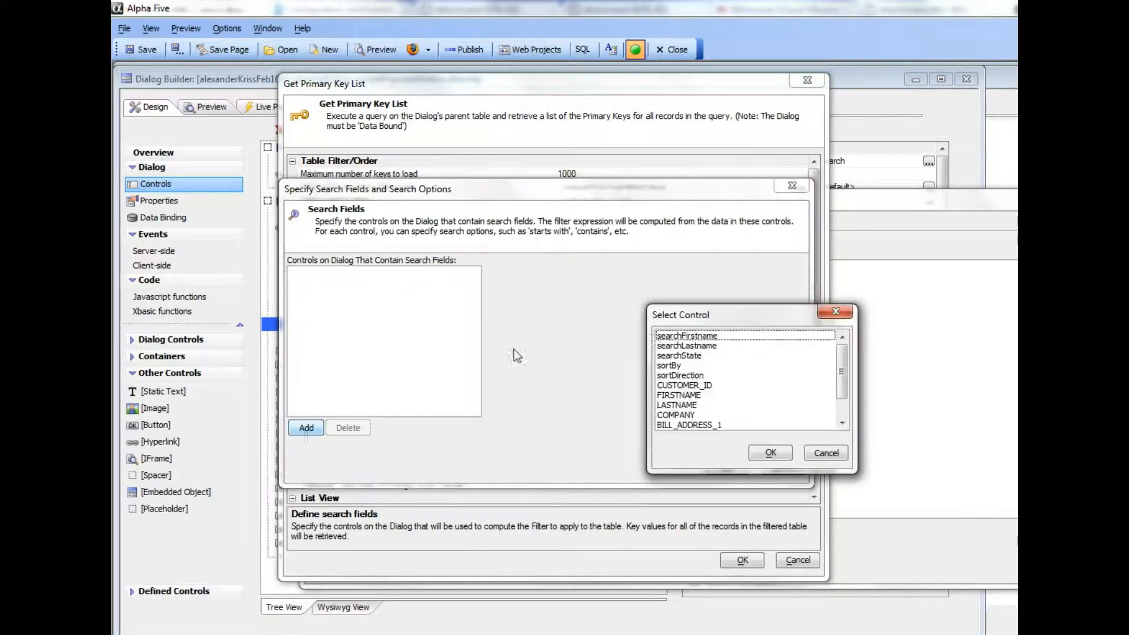
double_click(672, 337)
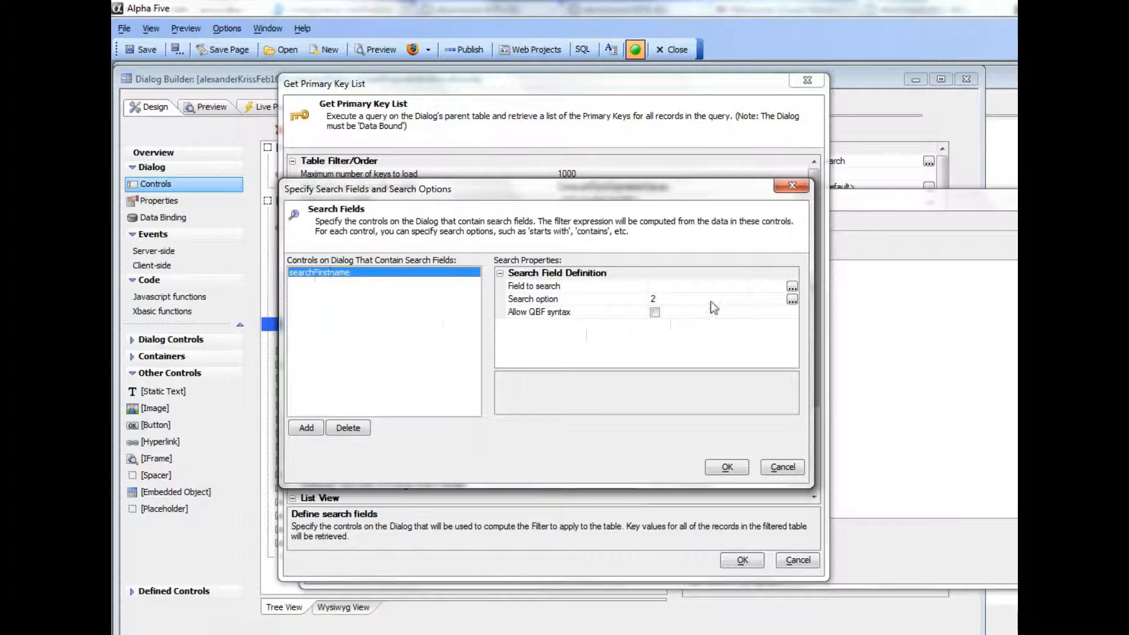
- Map searchFirstname to the FIRSTNAME field, allow QBF syntax, and keep search option 2 (Is contained in)
click(793, 286)
click(792, 286)
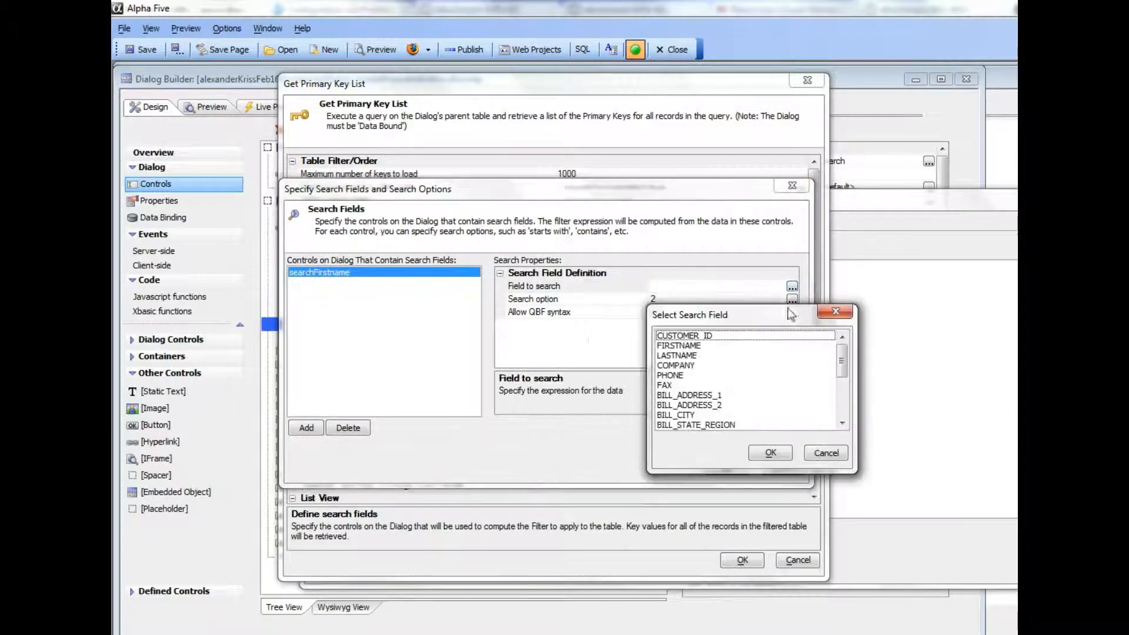
double_click(680, 346)
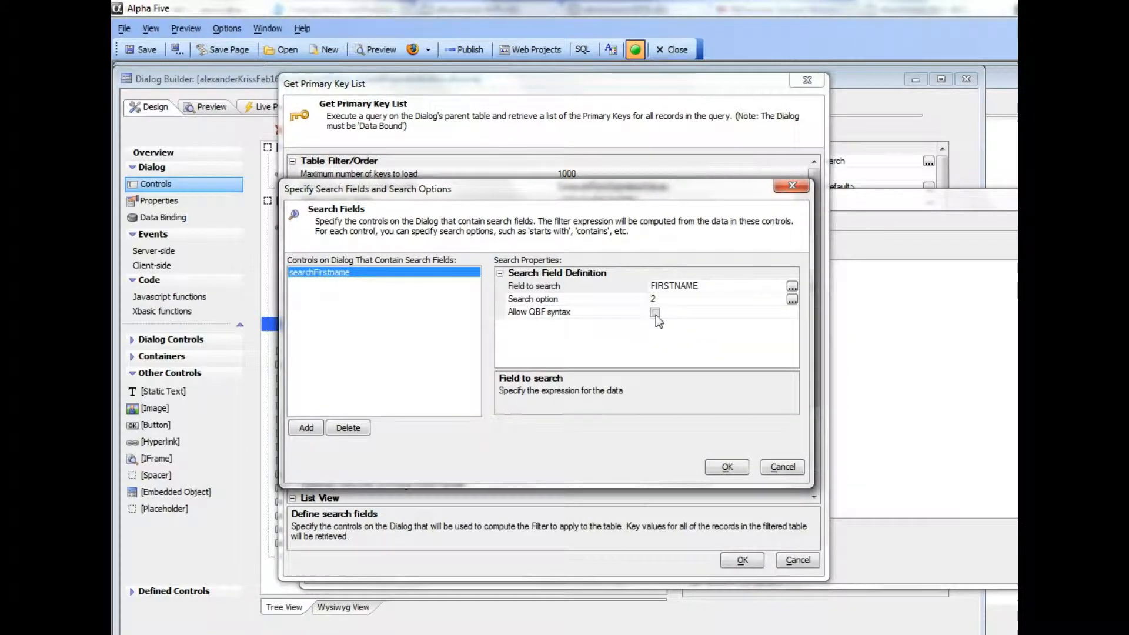
click(655, 314)
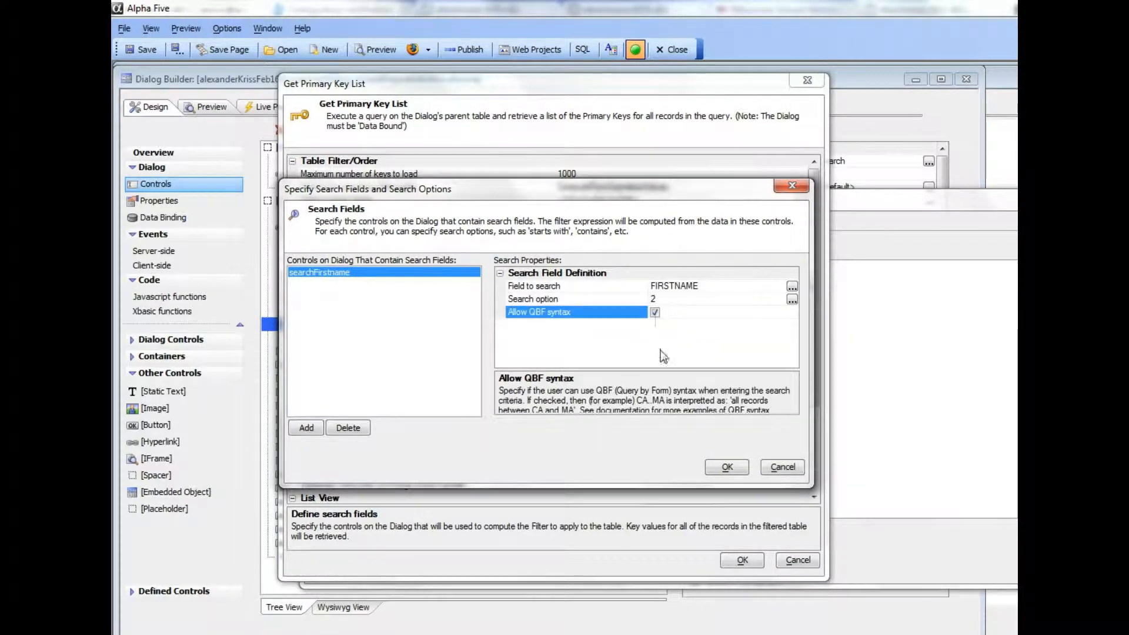
double_click(559, 298)
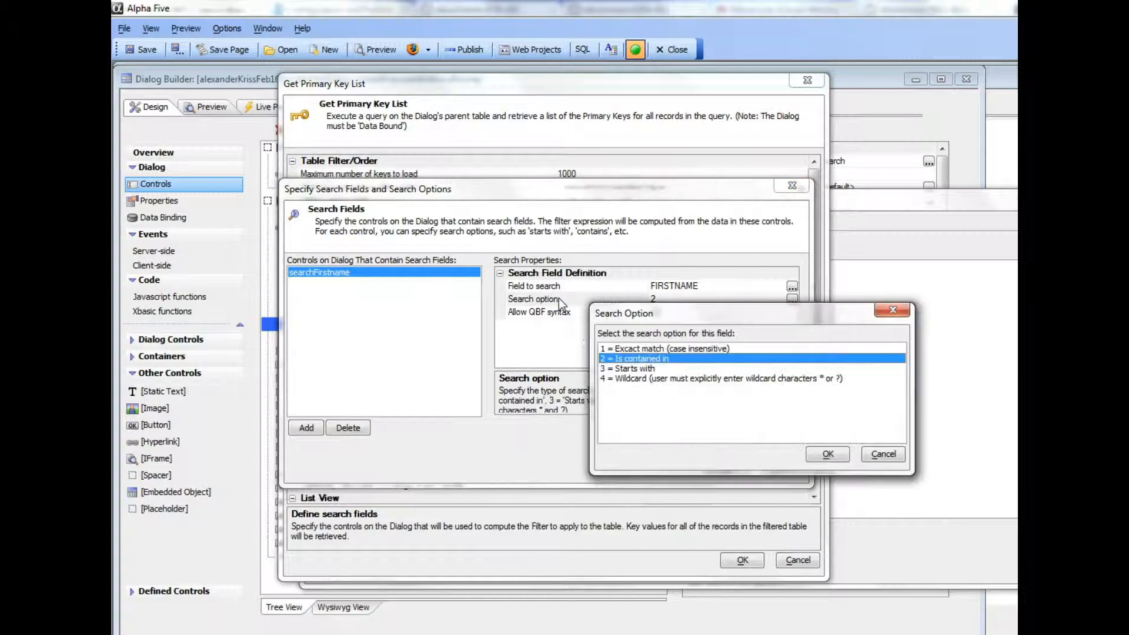
click(827, 455)
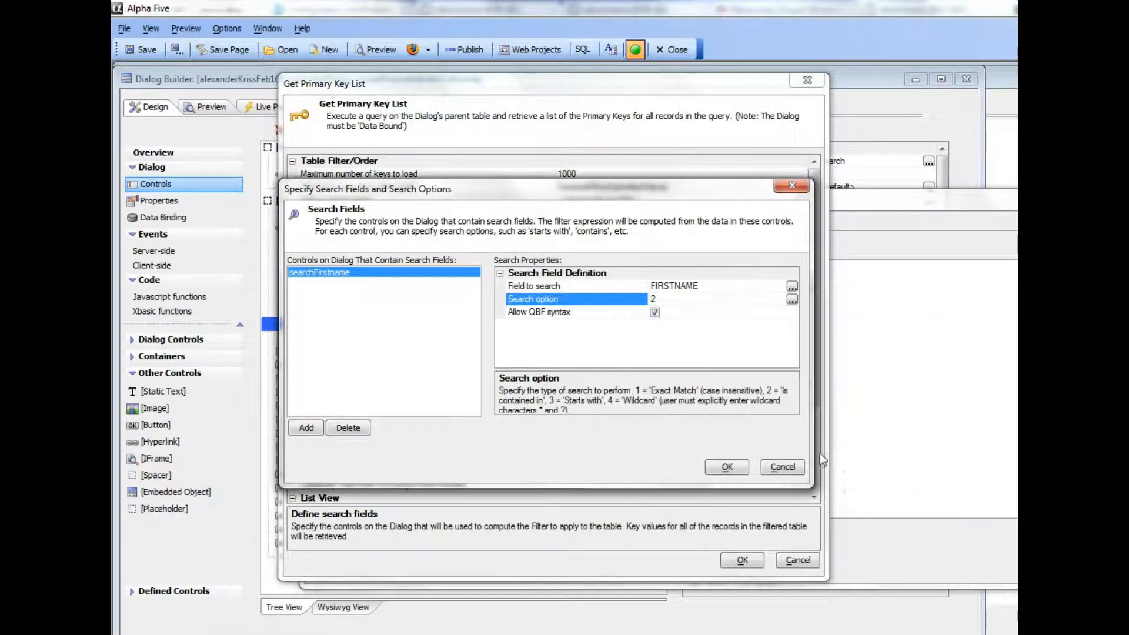
- Add the searchLastname control, map it to the LASTNAME field, and allow QBF syntax for it
click(305, 428)
double_click(696, 346)
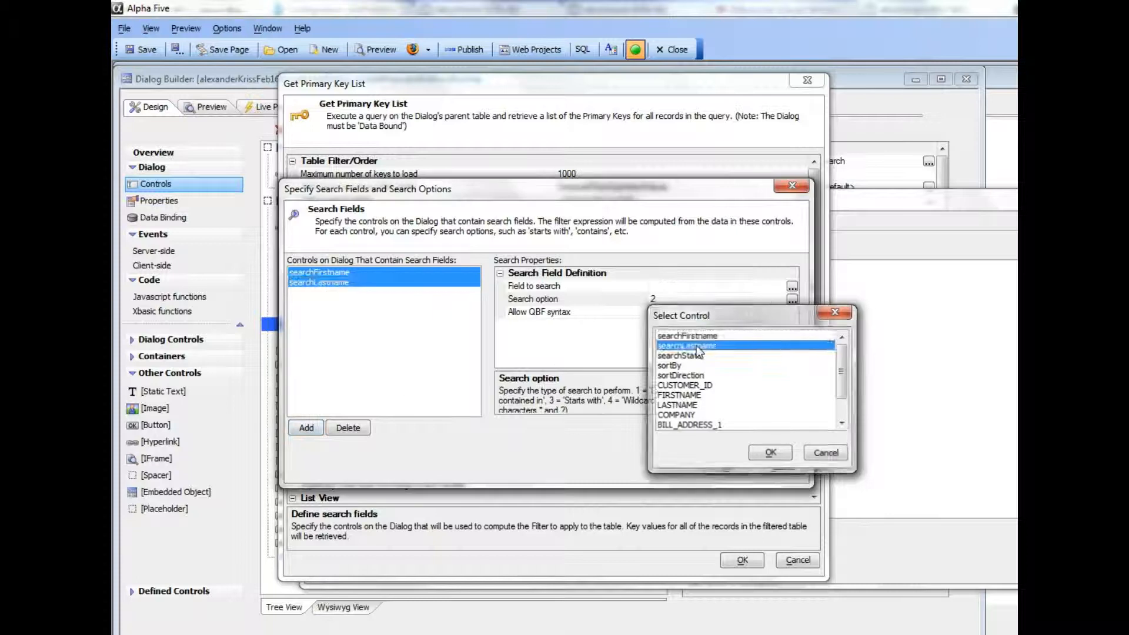
click(792, 286)
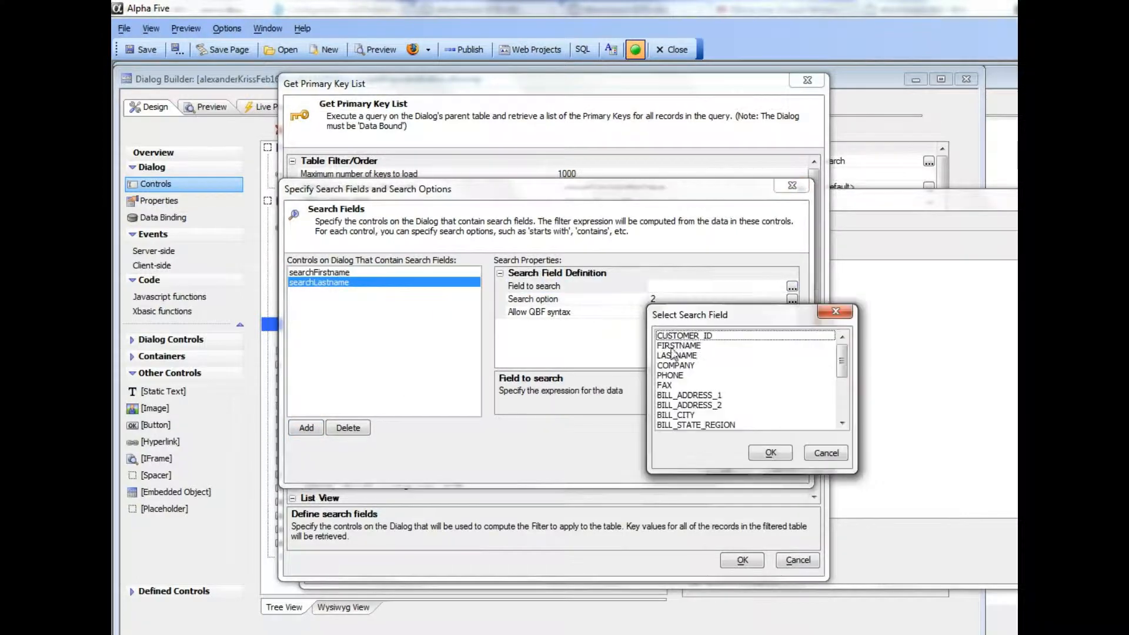
click(675, 356)
double_click(675, 356)
click(656, 313)
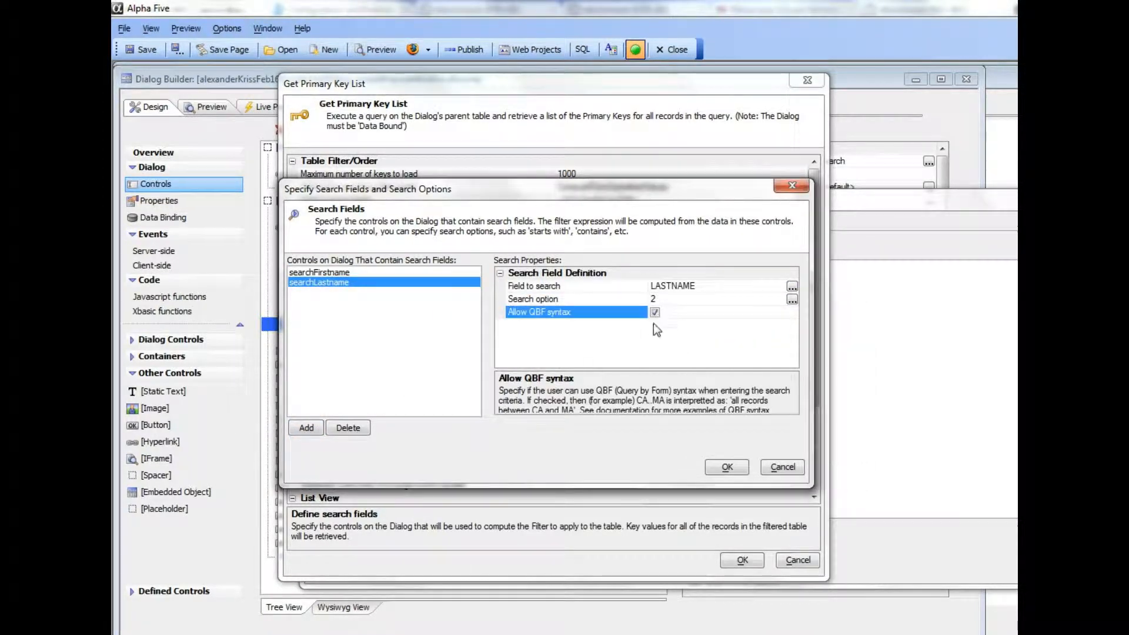
- Add the searchState control mapped to BILL_STATE_REGION with QBF syntax allowed, and accept the search field definitions
click(307, 428)
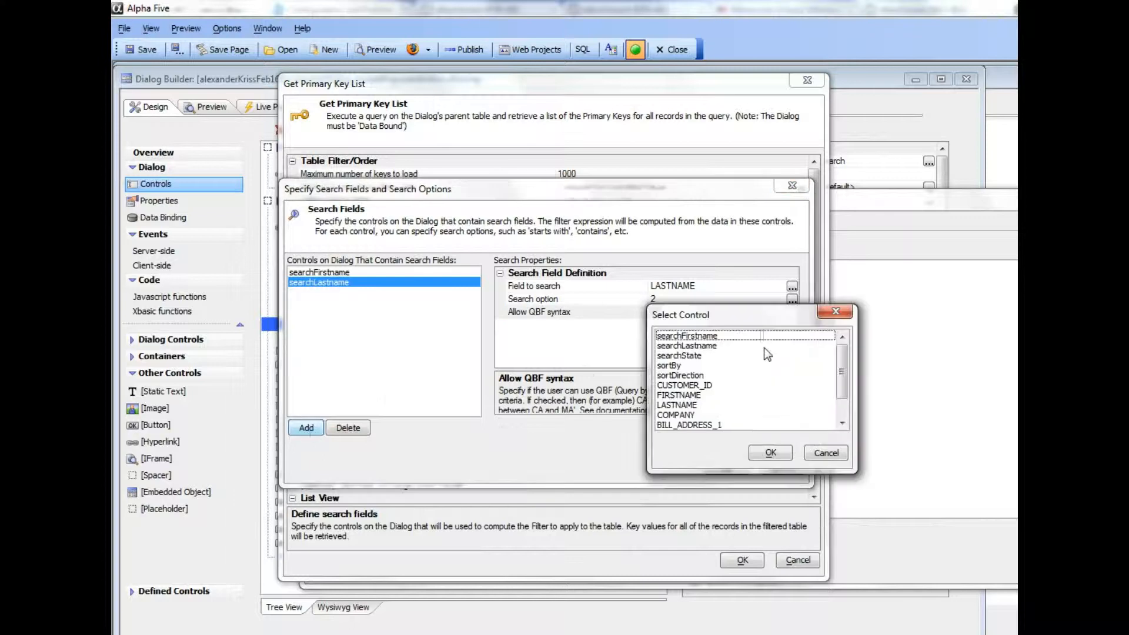
double_click(676, 355)
click(792, 286)
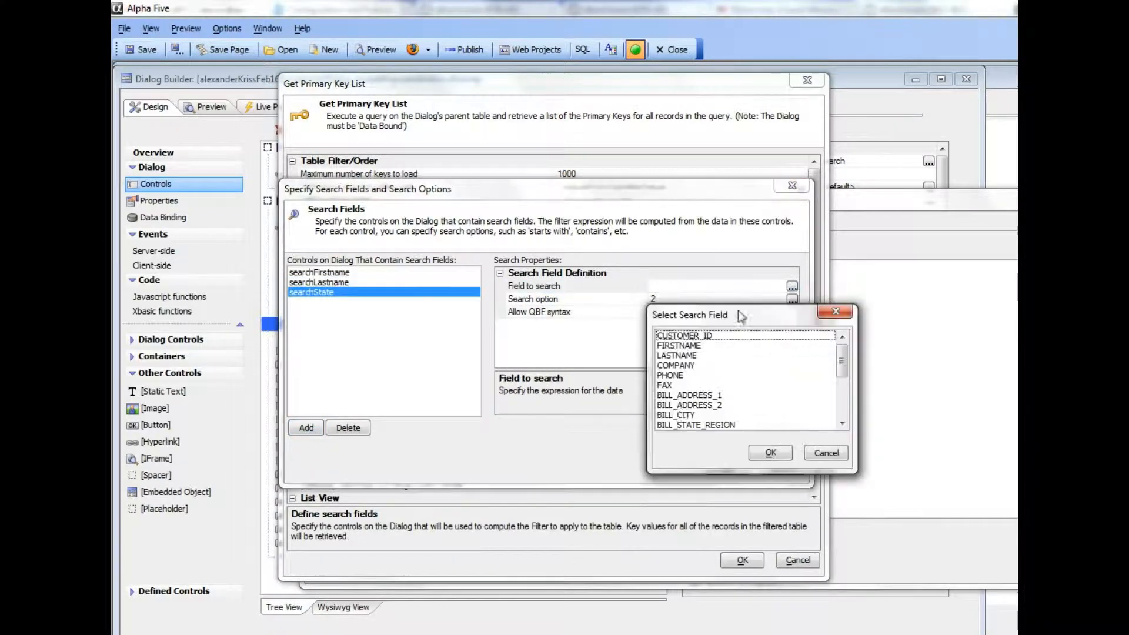
double_click(693, 424)
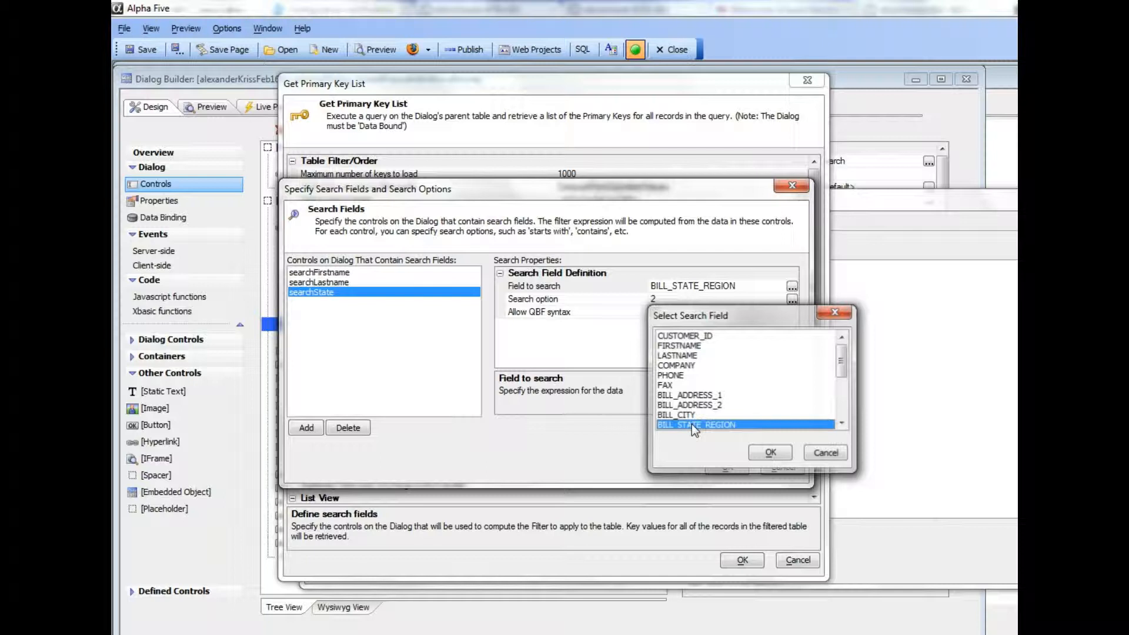
click(656, 313)
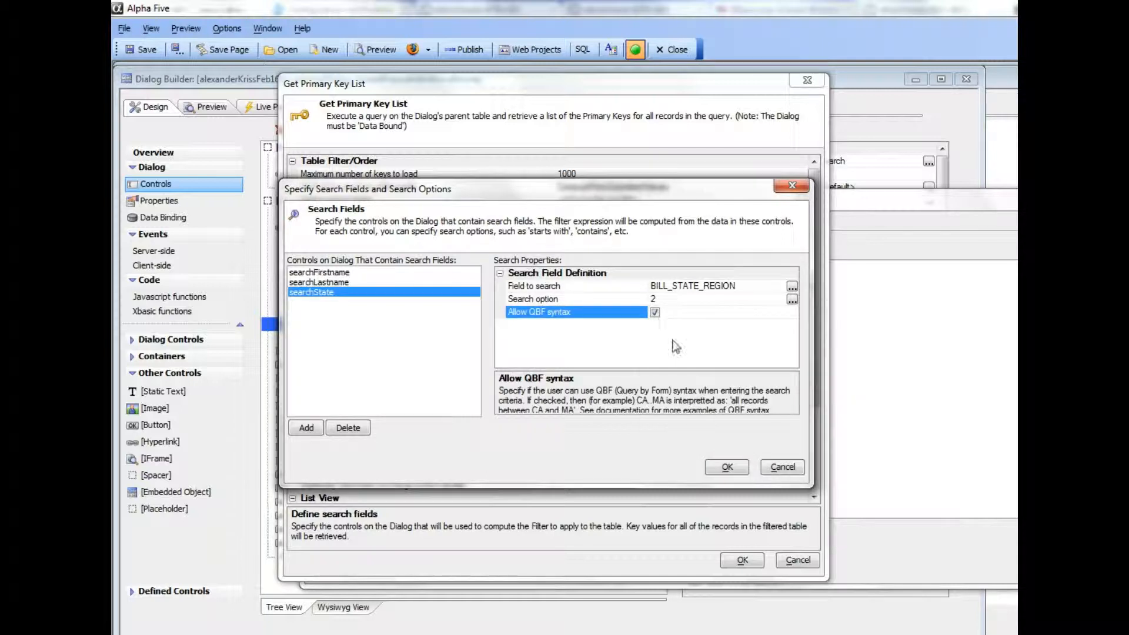
click(726, 468)
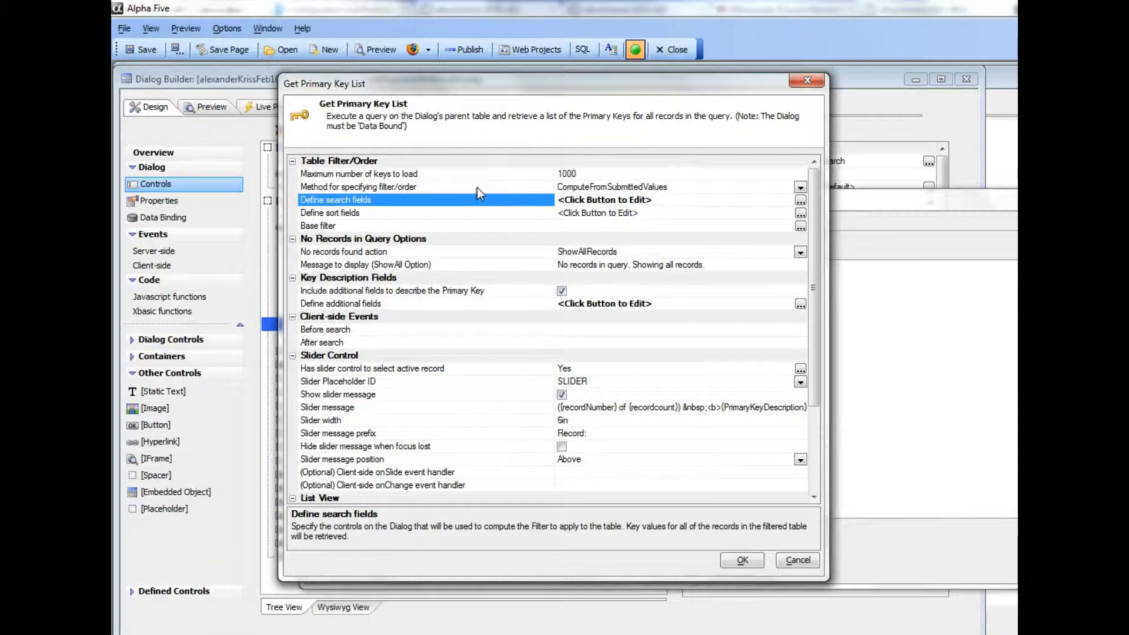
- Save the Search button's onClick action and the dialog, and run the component in Working Preview
click(741, 566)
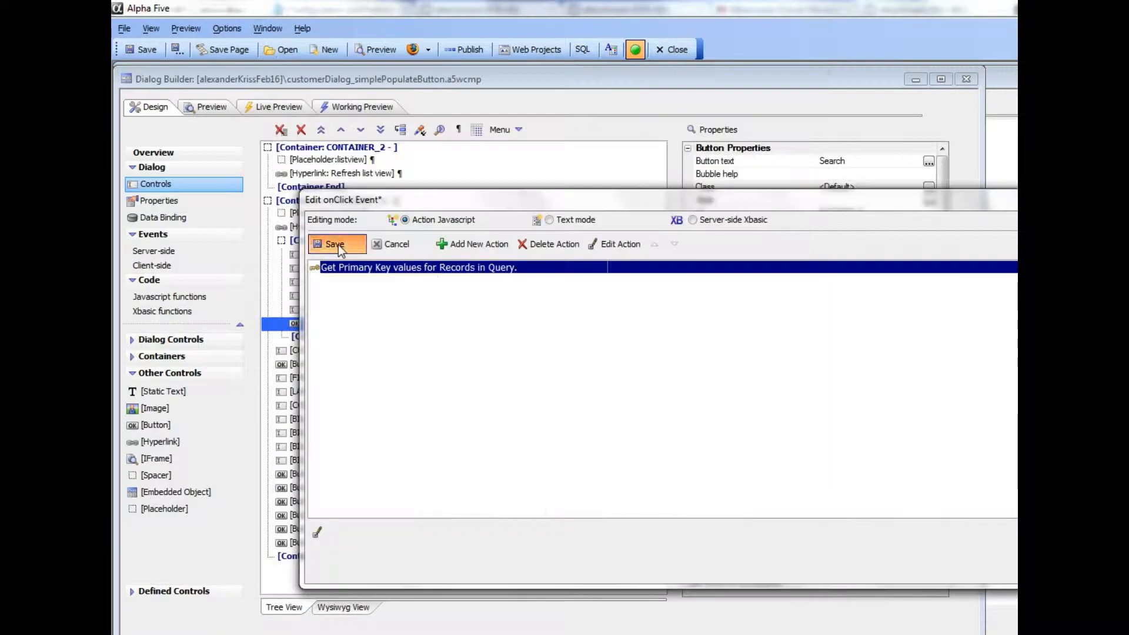
click(337, 244)
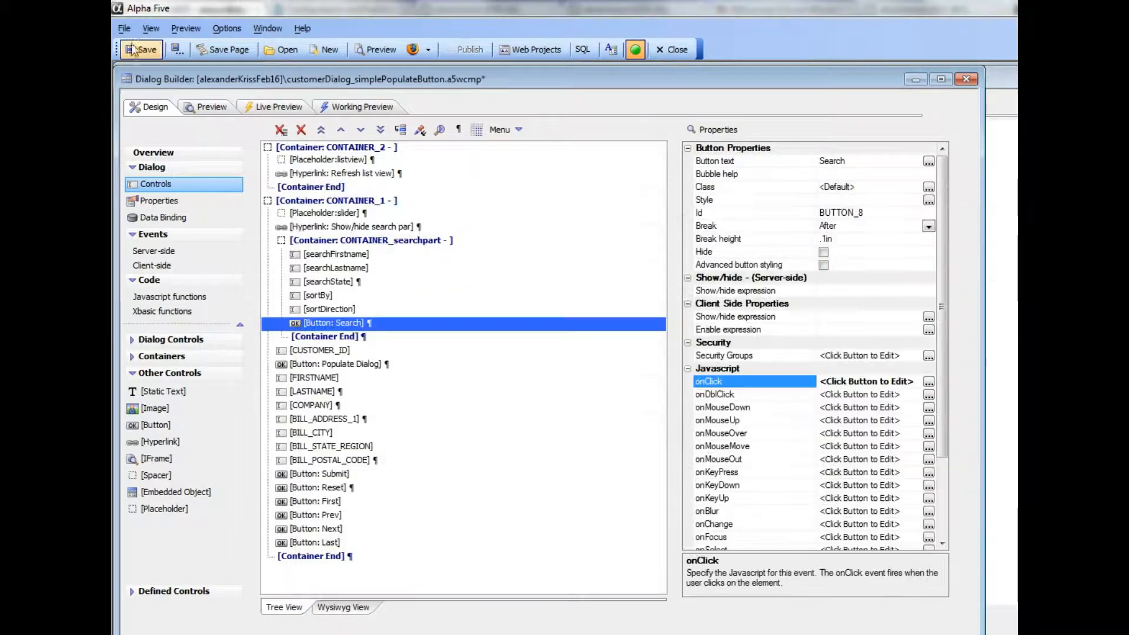
click(354, 107)
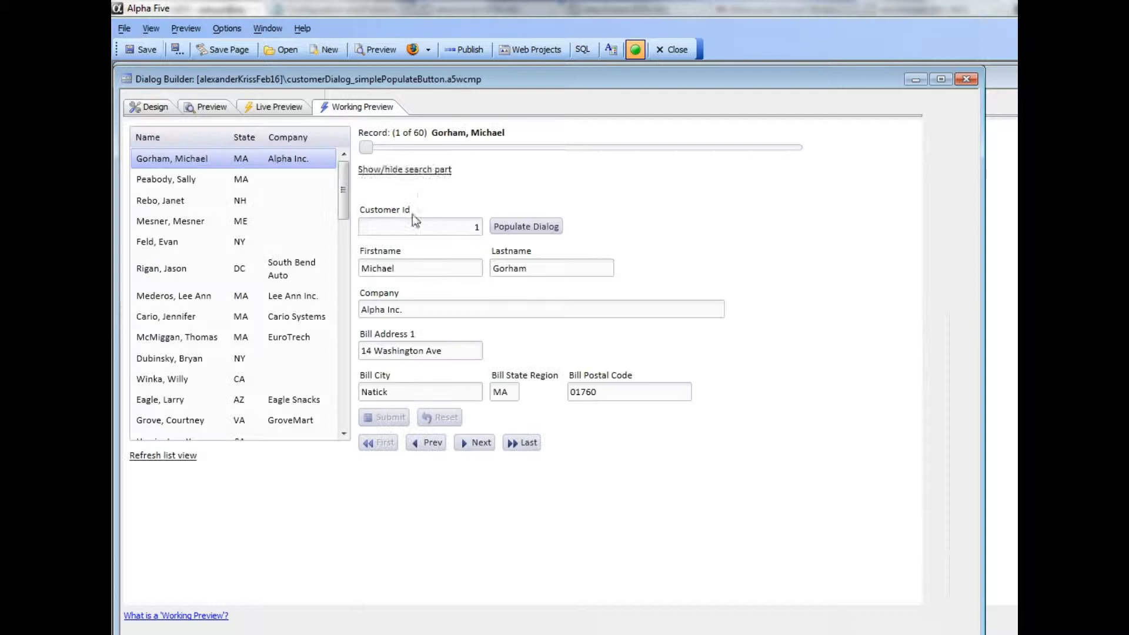
- Show the search part of the dialog and search for customers with the state "ma"
click(421, 170)
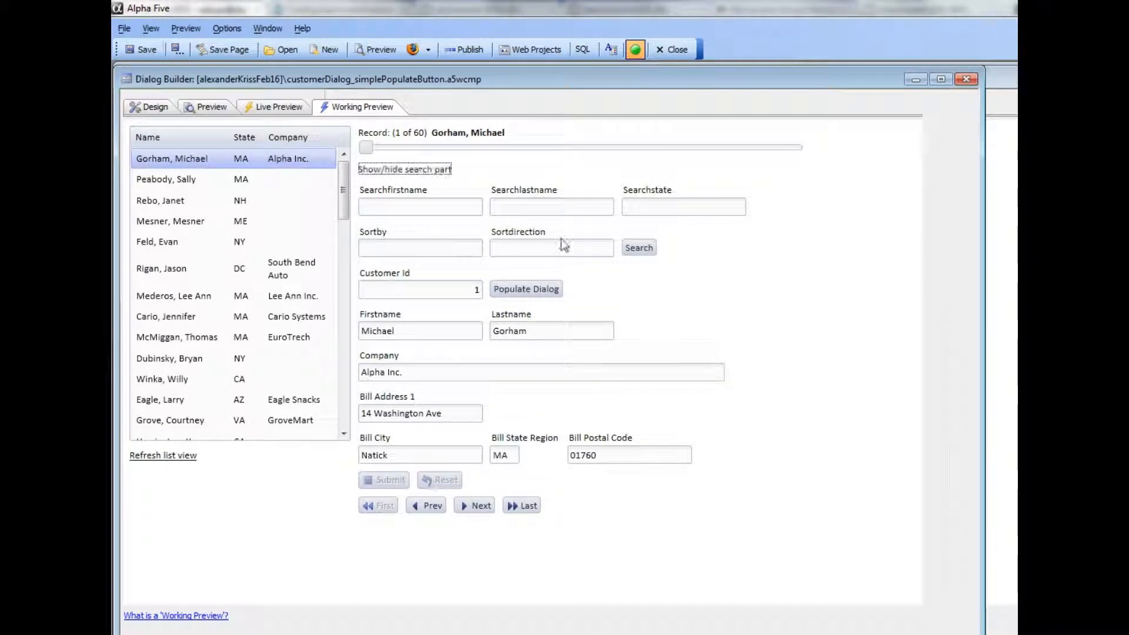
click(646, 208)
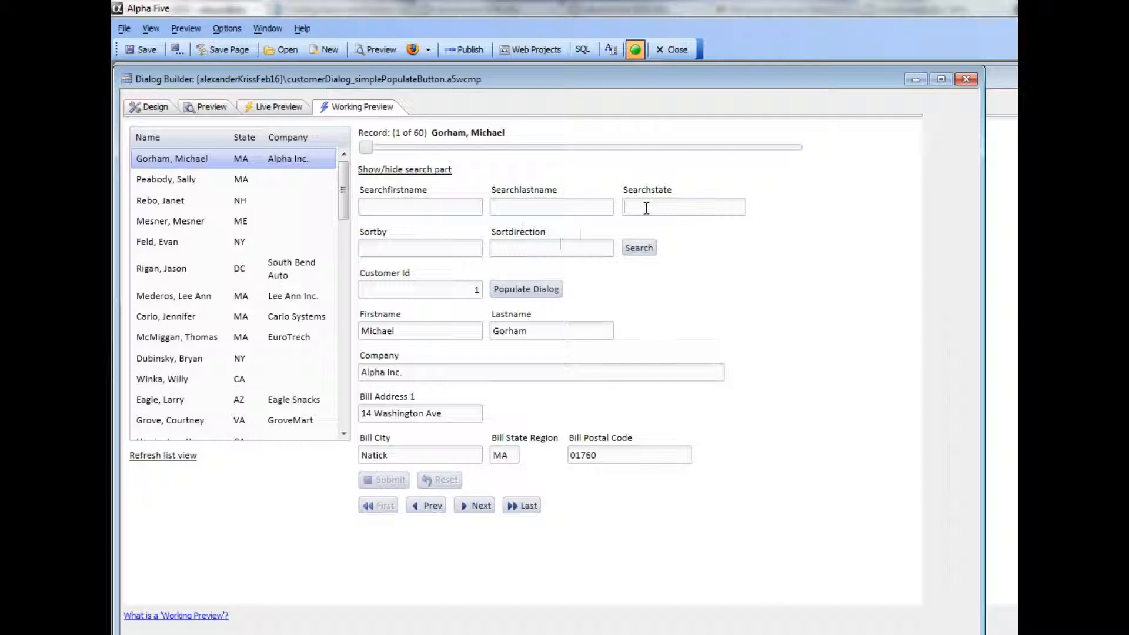
text(ma)
click(647, 254)
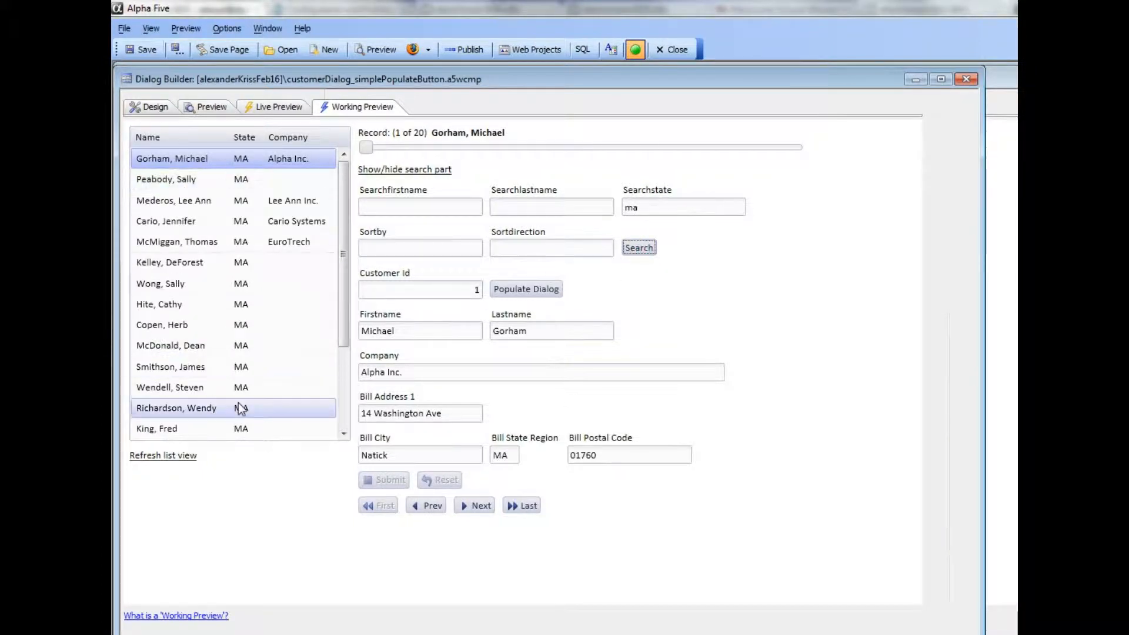
- Repeat the customer search with the state "ny" and again with the state "ca"
double_click(653, 207)
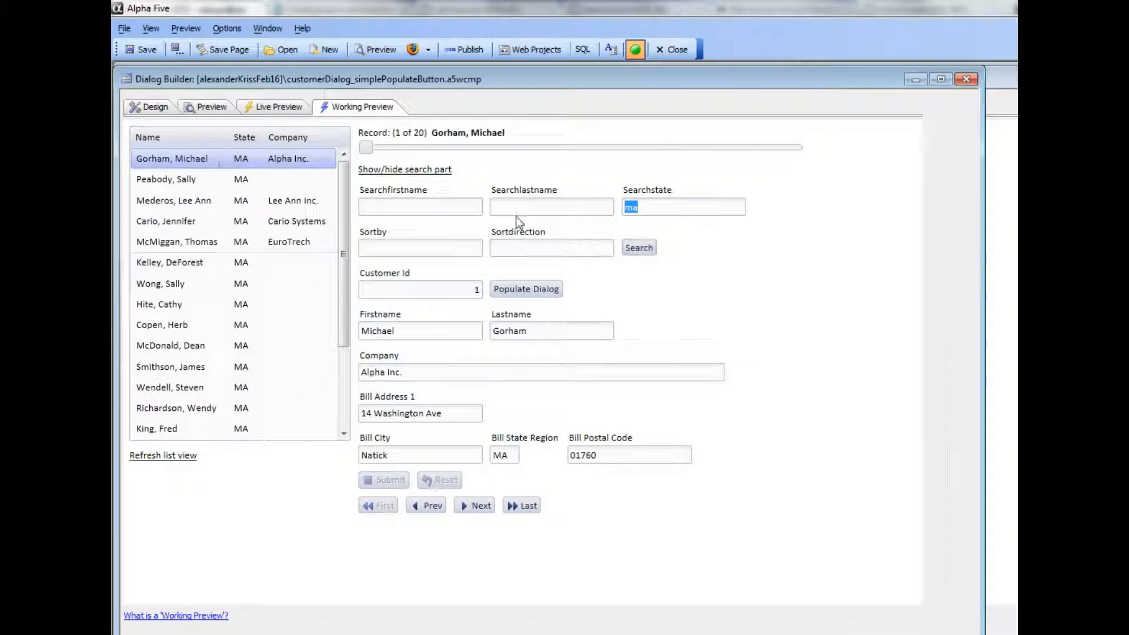
text(ny)
click(645, 249)
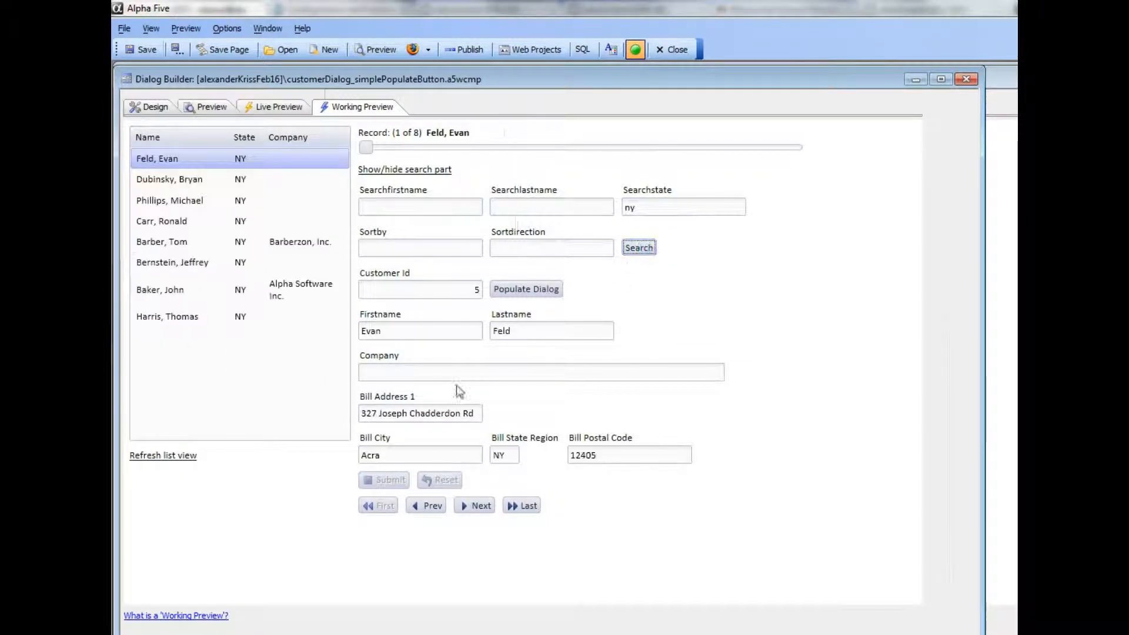
double_click(638, 207)
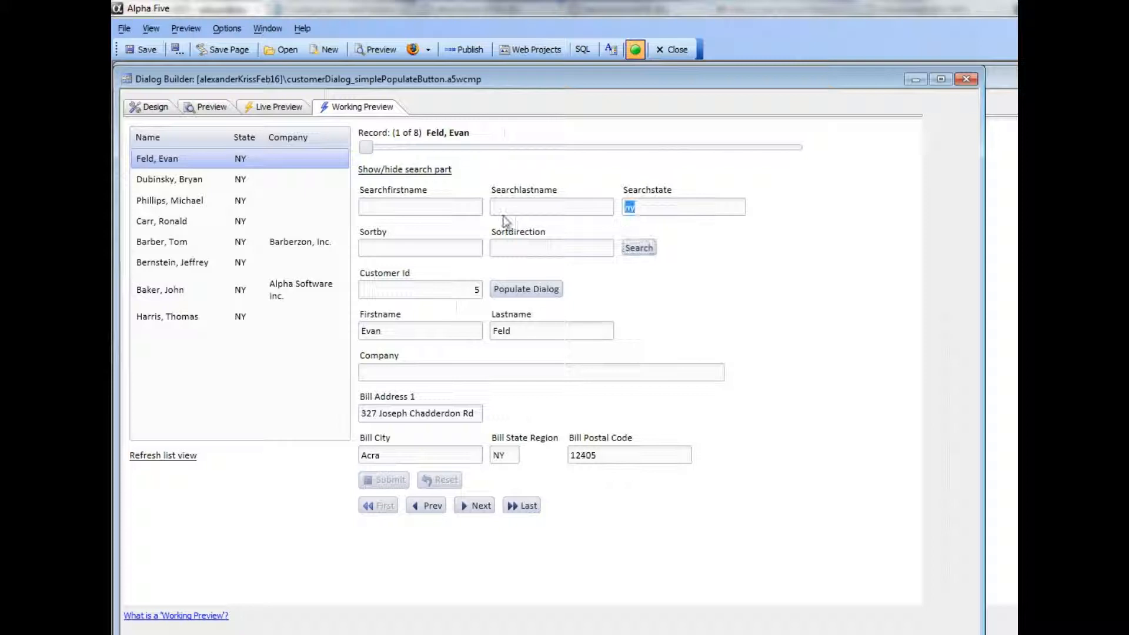
text(ca)
click(636, 248)
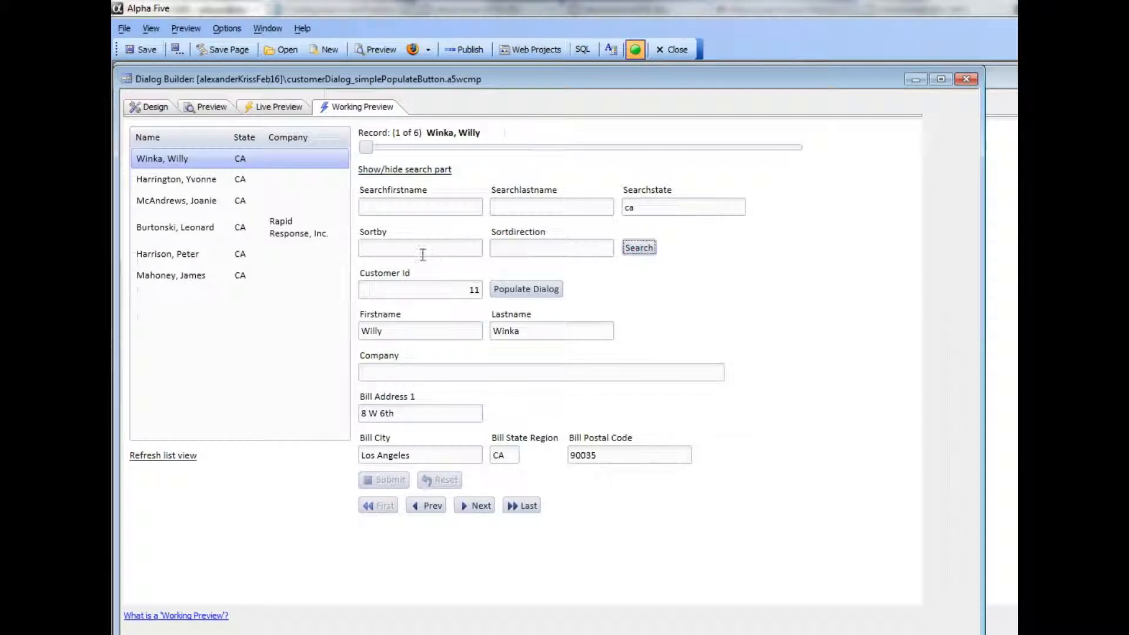
click(363, 248)
- Return to the dialog design and reopen the Get Primary Key action in the Search button's onClick event for editing
click(149, 107)
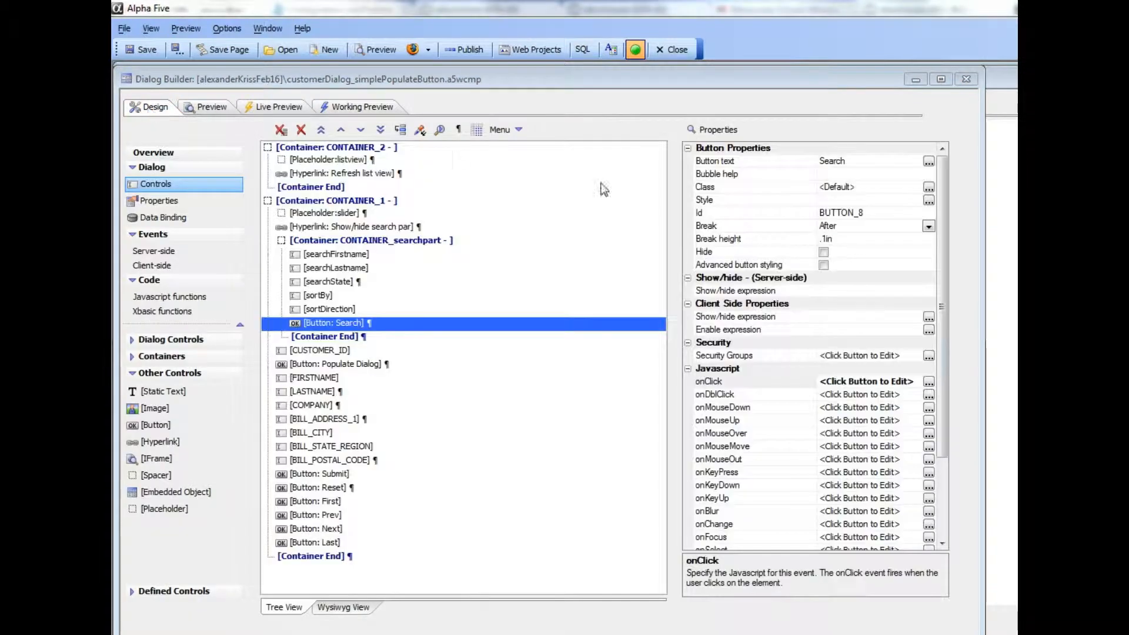
click(928, 382)
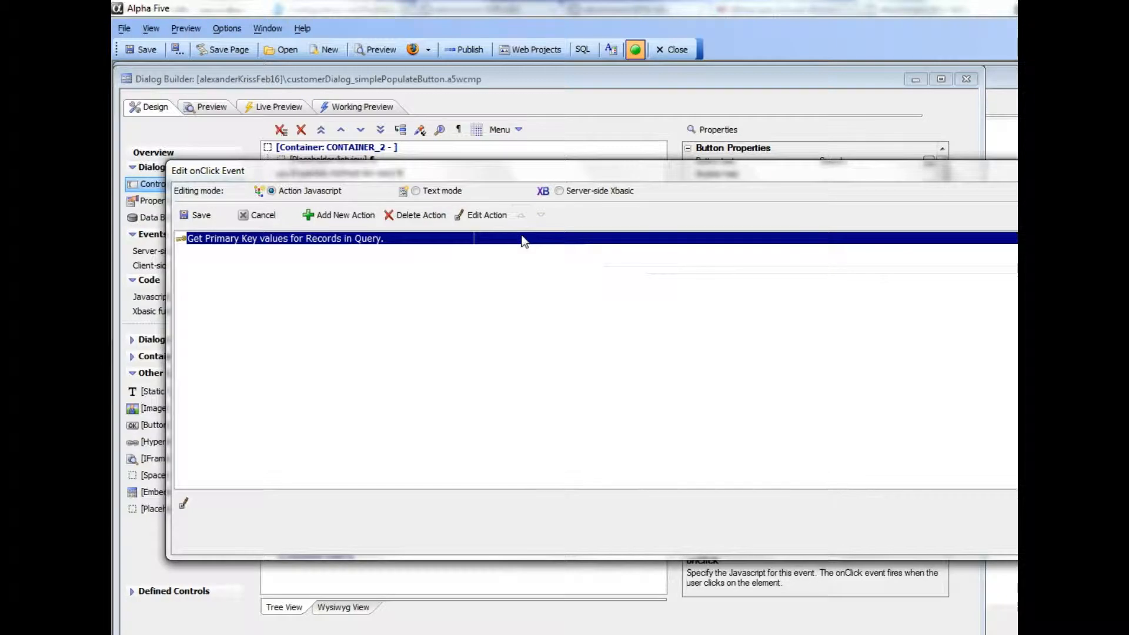
click(469, 220)
drag(557, 148, 355, 55)
- Turn on the Show computed query debugging option, examine its Element id property, and turn the option off again
drag(826, 284, 827, 394)
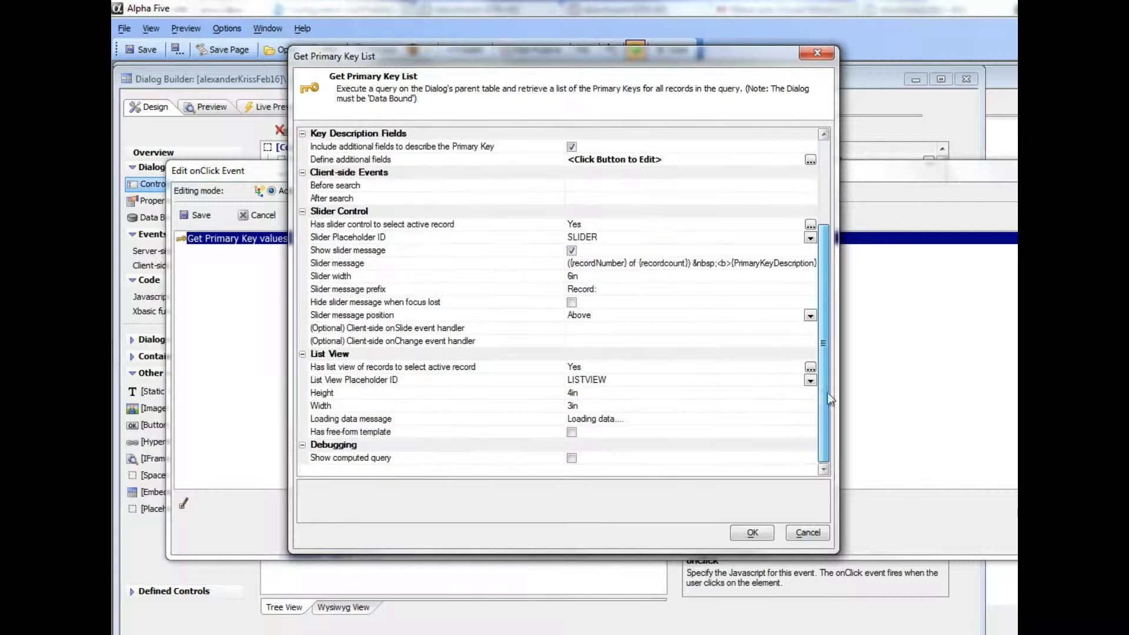
click(571, 458)
click(571, 458)
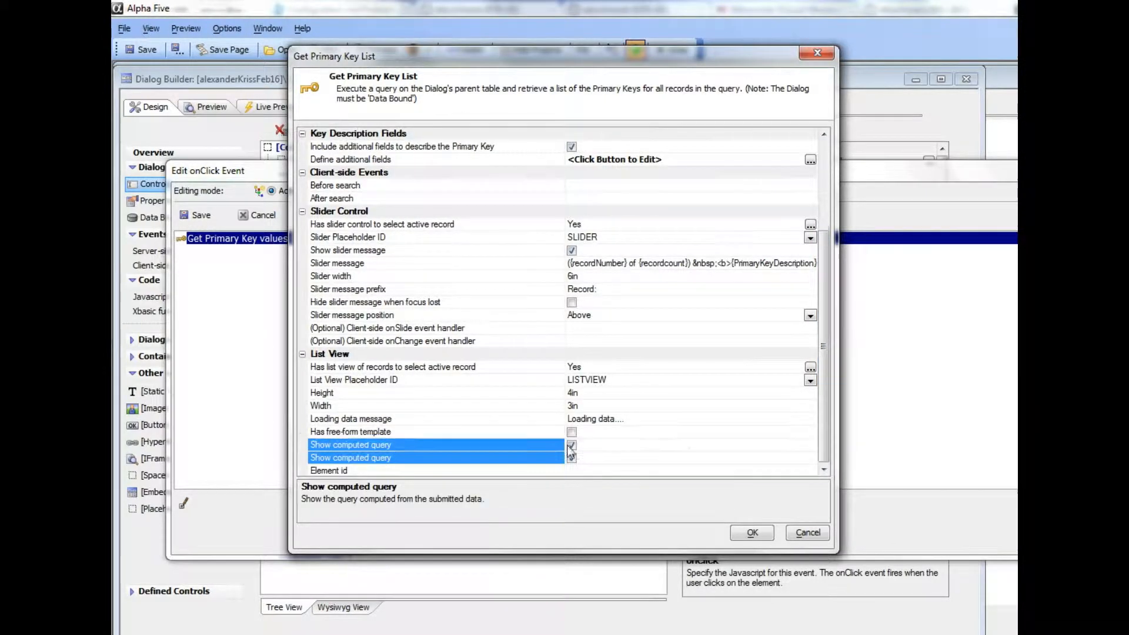
click(536, 459)
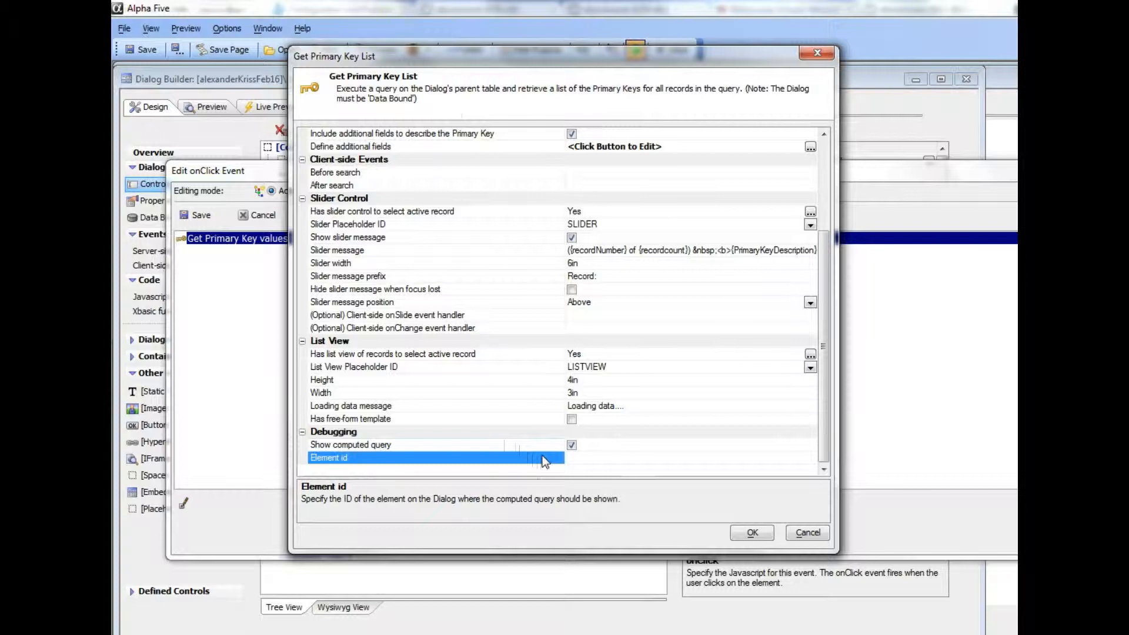
click(572, 445)
click(572, 447)
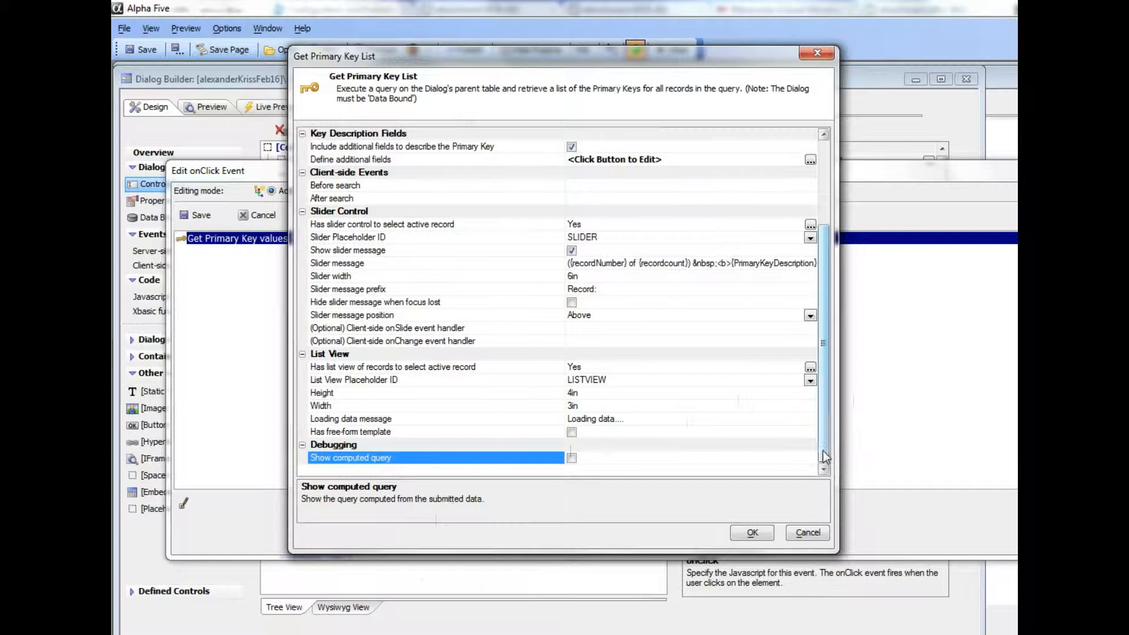
- Examine the descriptions of the Base filter and Define search fields properties in the table filter settings
scroll(825, 456, up, 3)
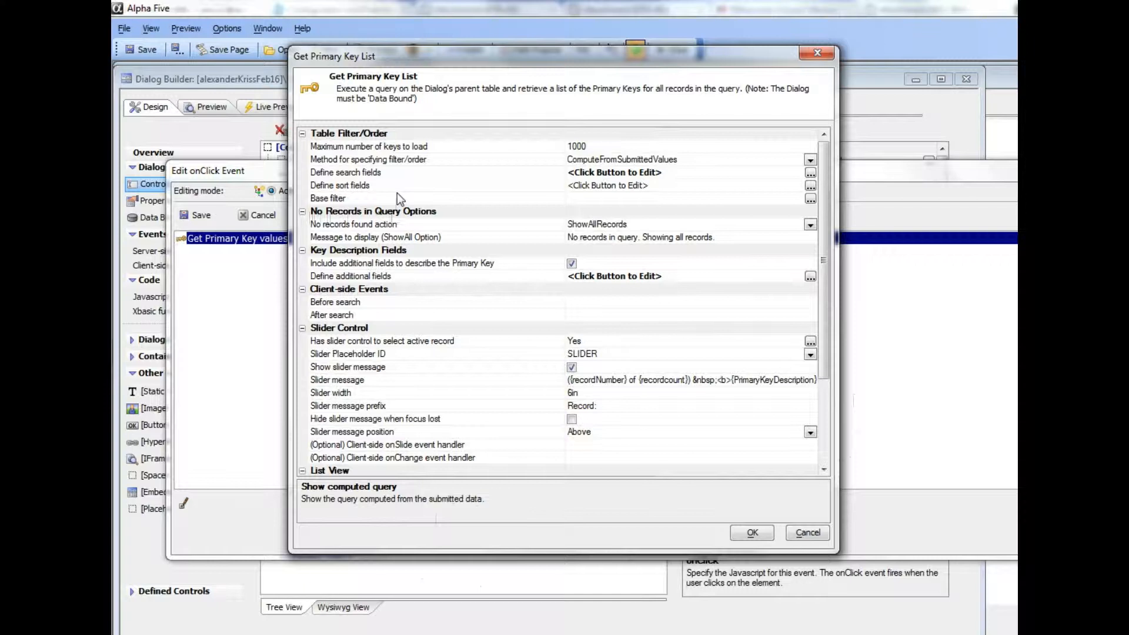
click(400, 199)
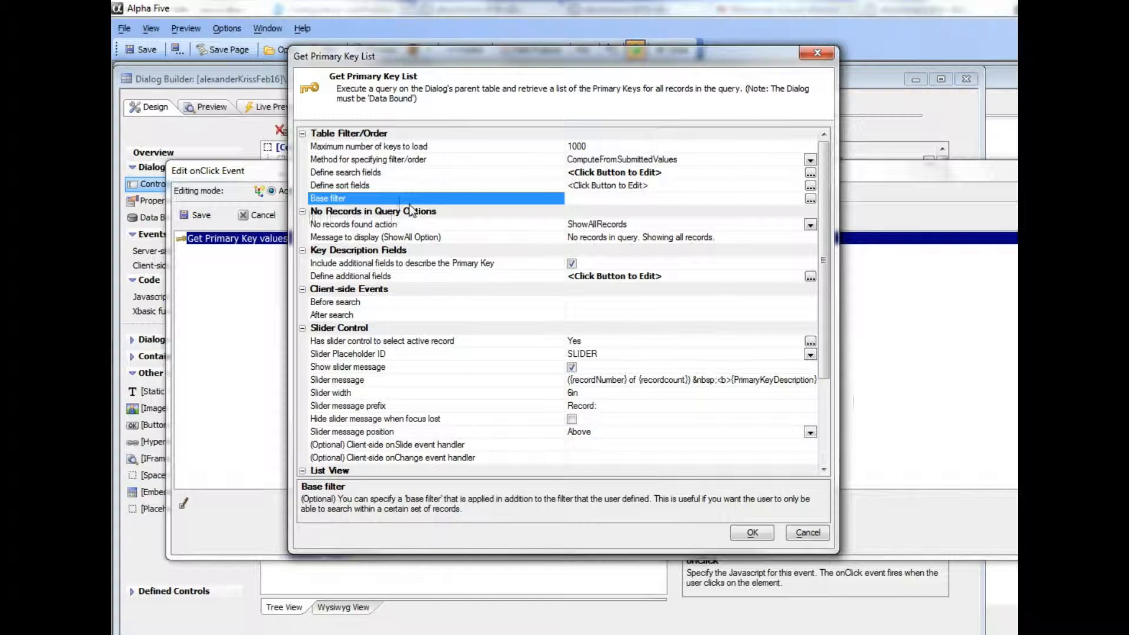
click(411, 174)
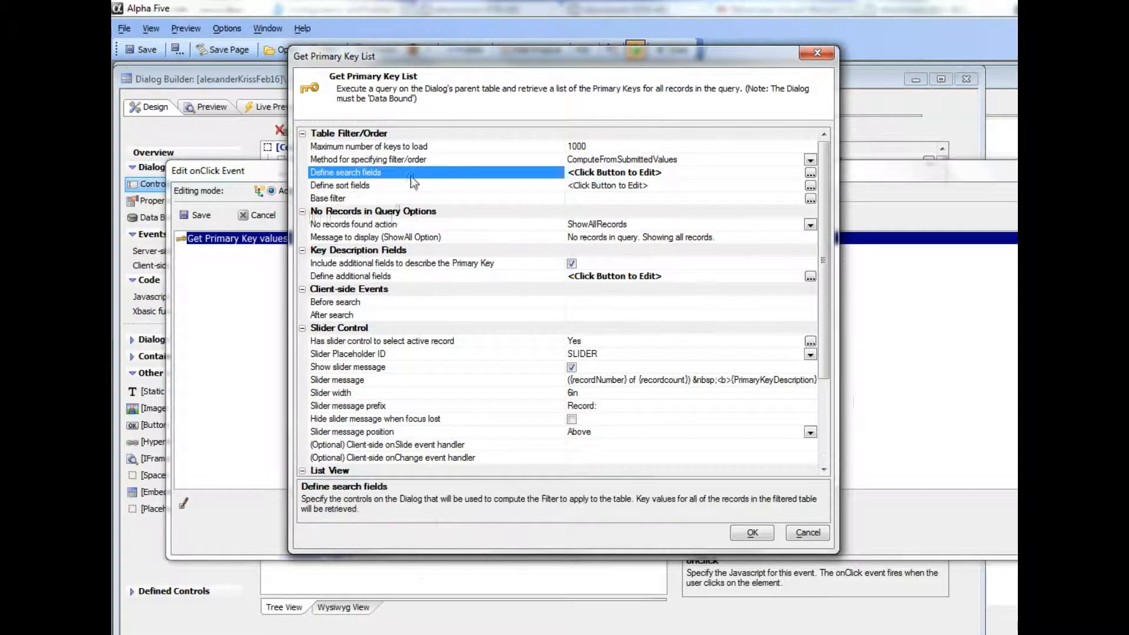
click(419, 198)
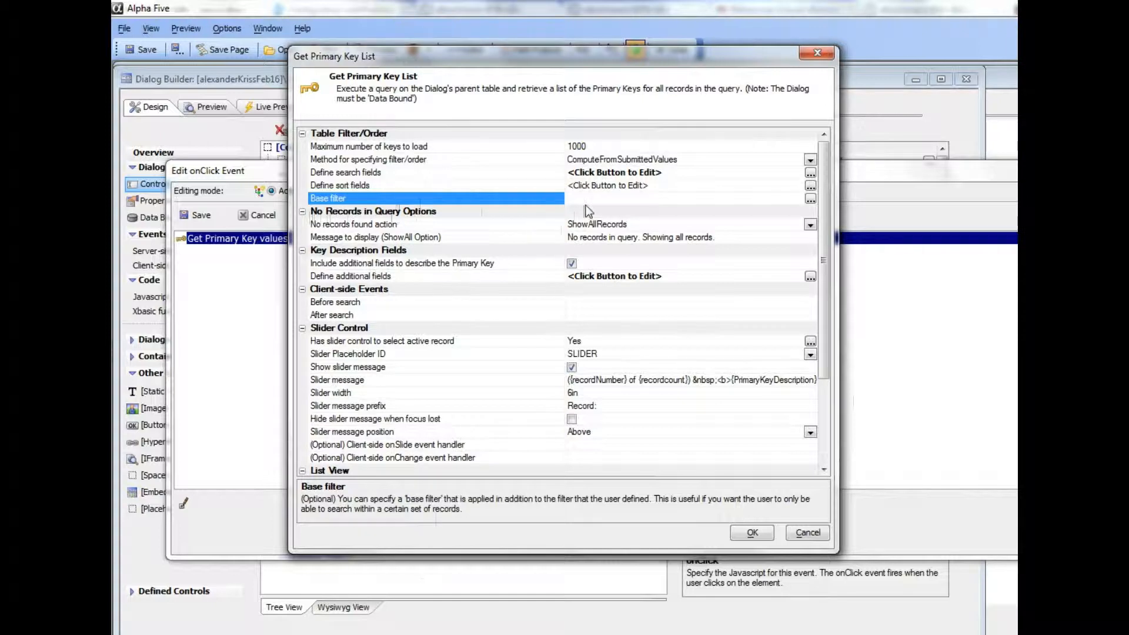
click(693, 172)
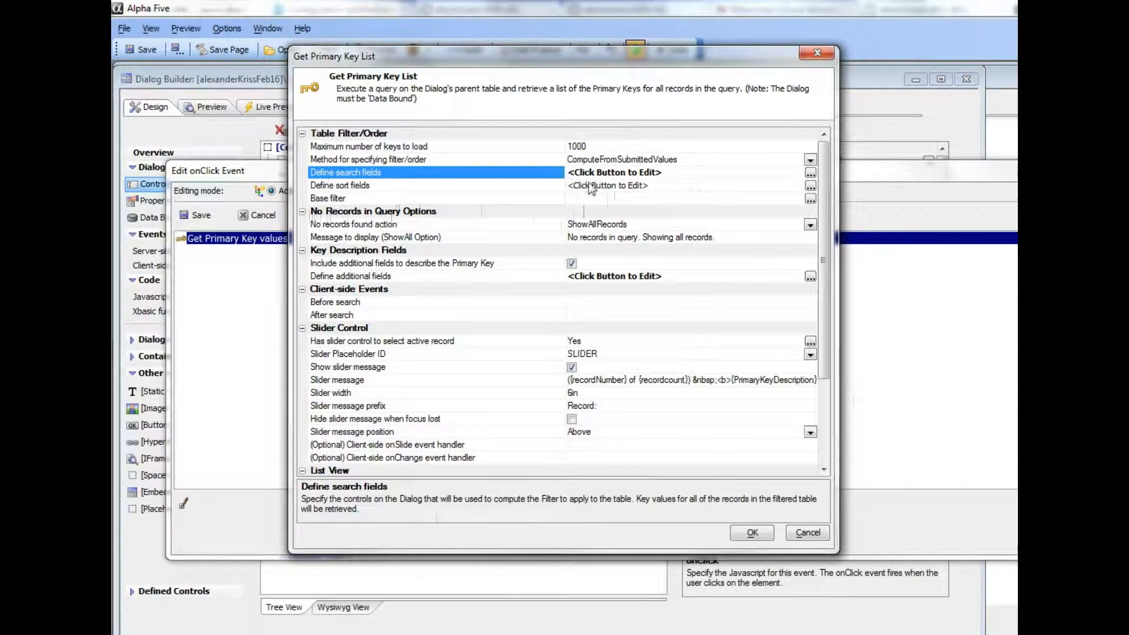
- Accept the Get Primary Key List settings, save the onClick event, and run the component in Working Preview
click(752, 532)
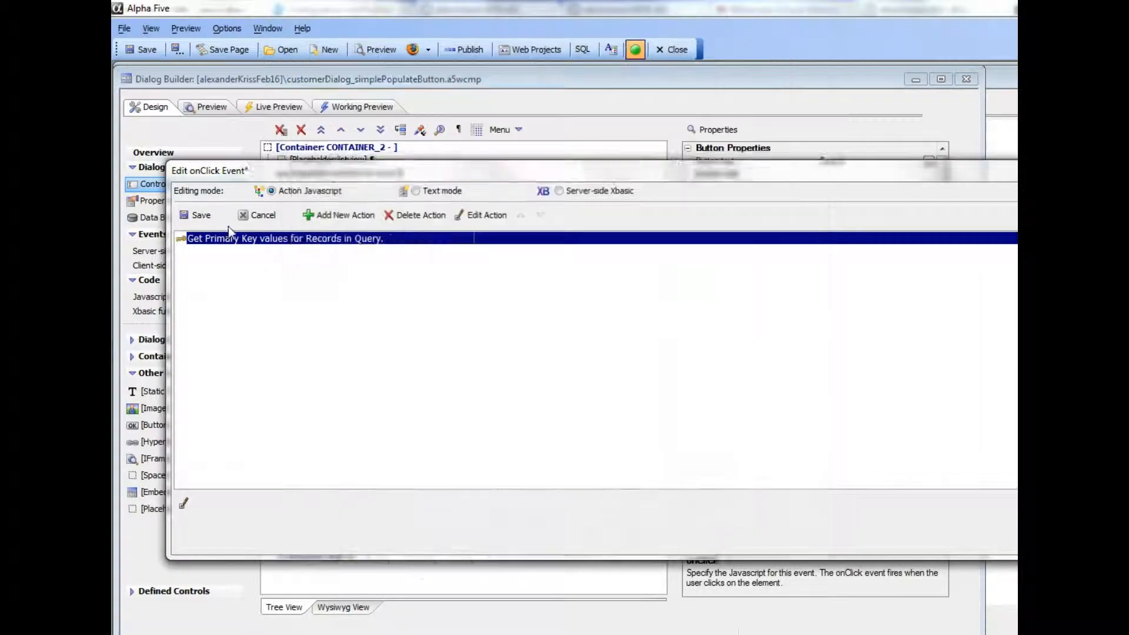
click(210, 216)
click(352, 112)
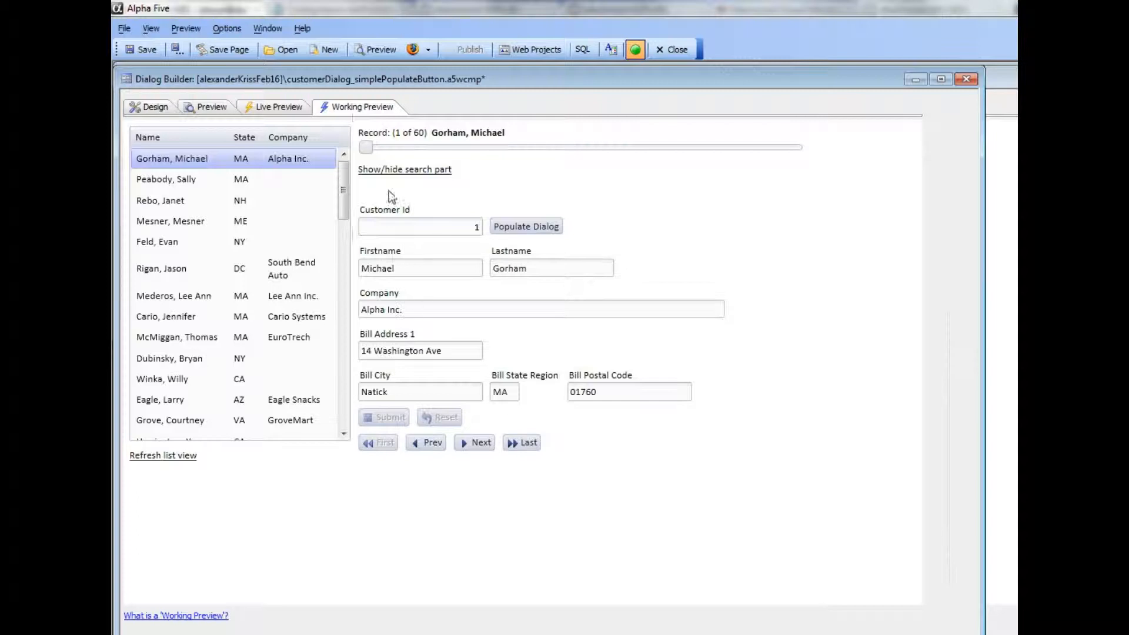
- Show the dialog's search part and search for customers with "ma" as the search state
click(385, 166)
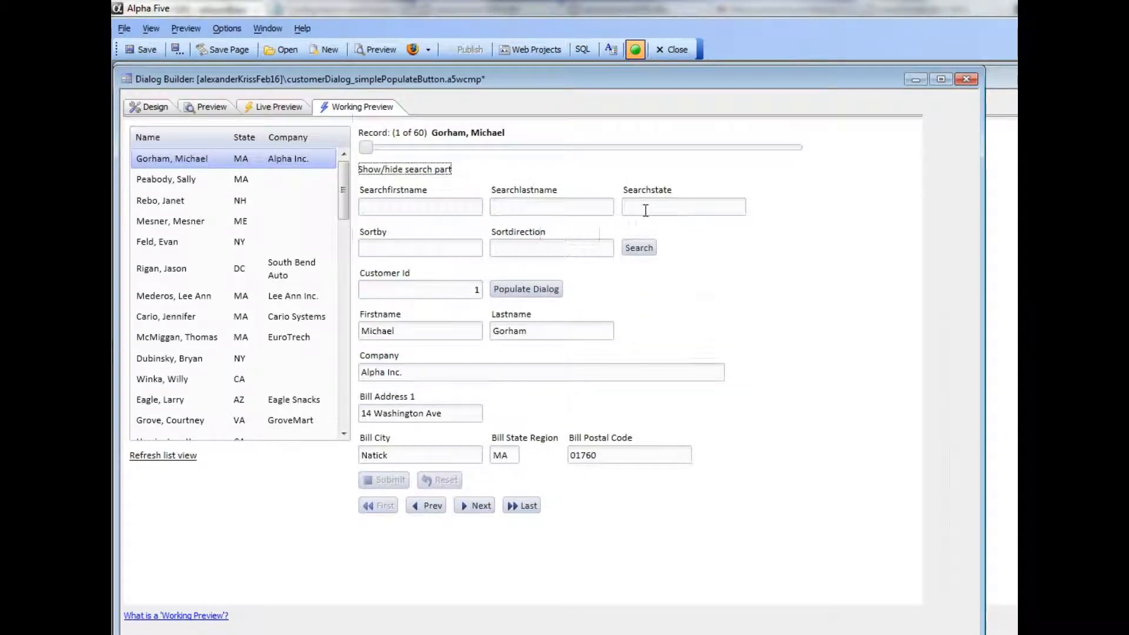
click(644, 210)
text(ma)
click(644, 248)
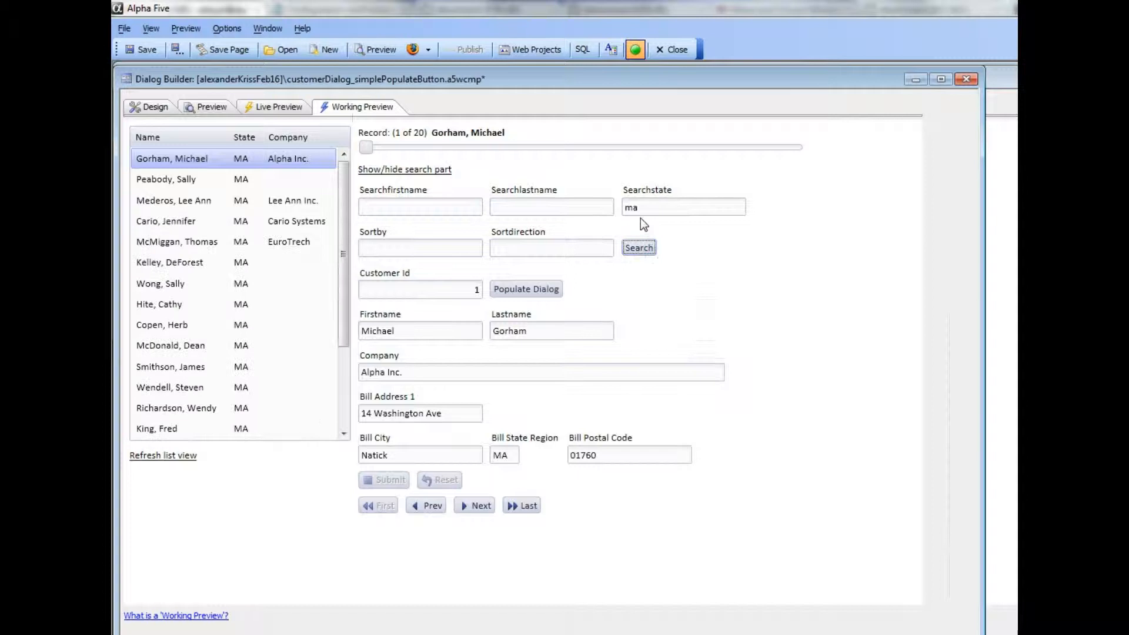